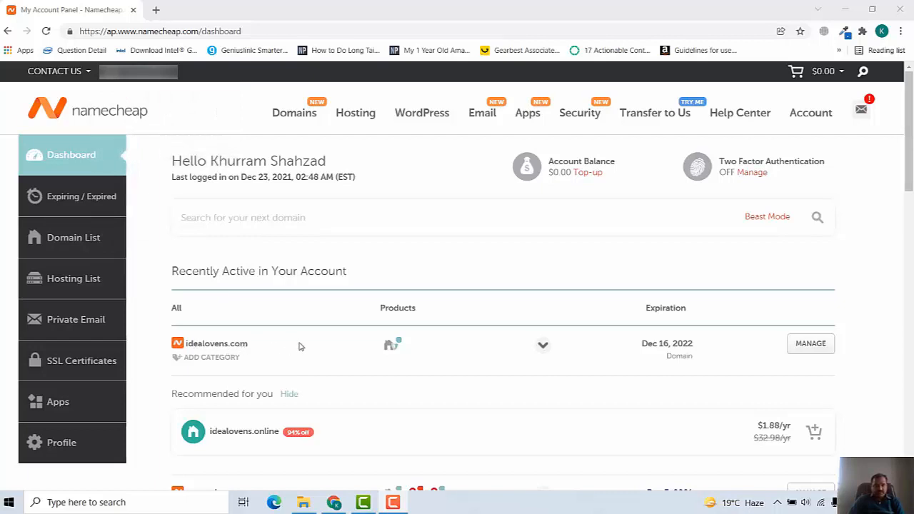
# - Open the management page for idealovens.com and choose Namecheap Web Hosting DNS as its nameservers
pyautogui.click(810, 343)
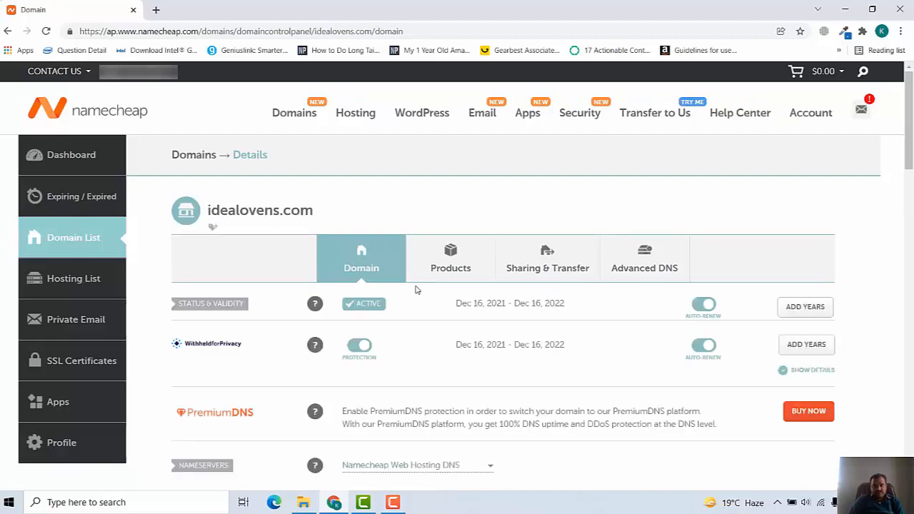
pyautogui.scroll(-3, 418, 290)
pyautogui.scroll(-1, 418, 289)
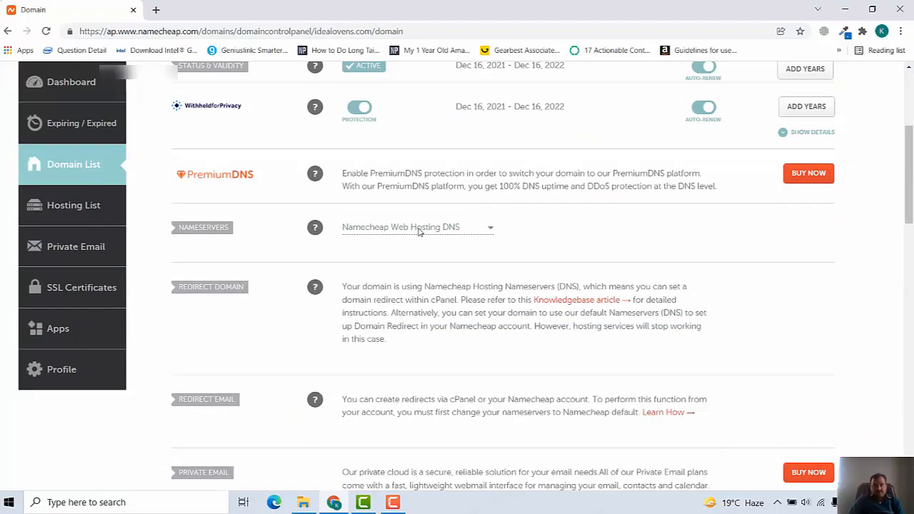
pyautogui.click(491, 231)
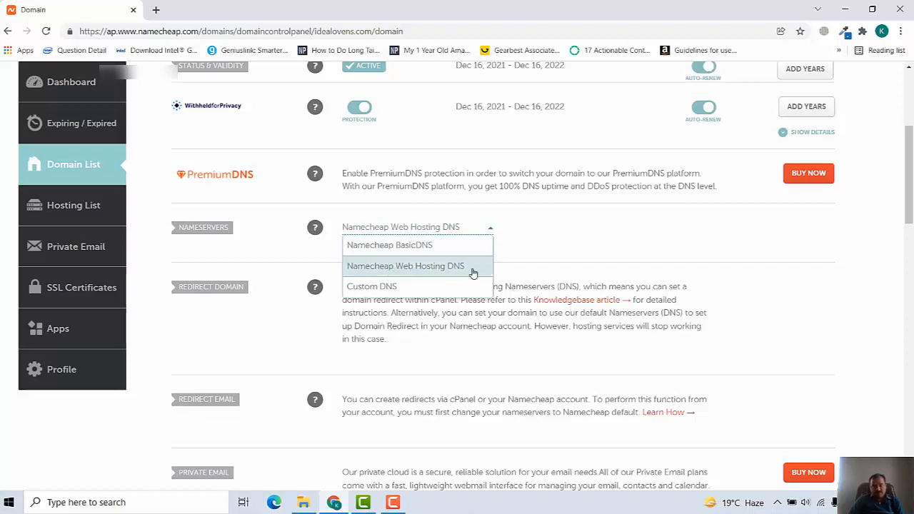
pyautogui.click(411, 274)
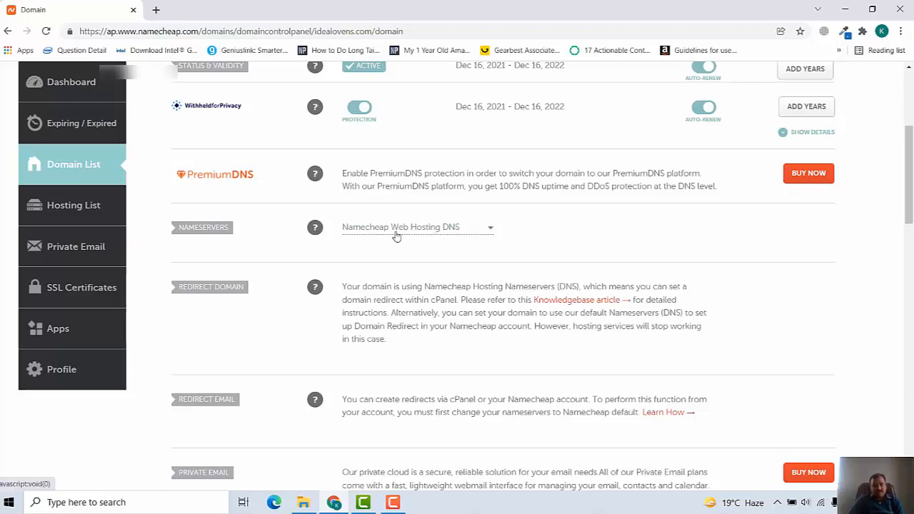
# - Open the hosting subscriptions and enter cPanel for the 10wares.com Stellar Plus plan
pyautogui.scroll(2, 423, 270)
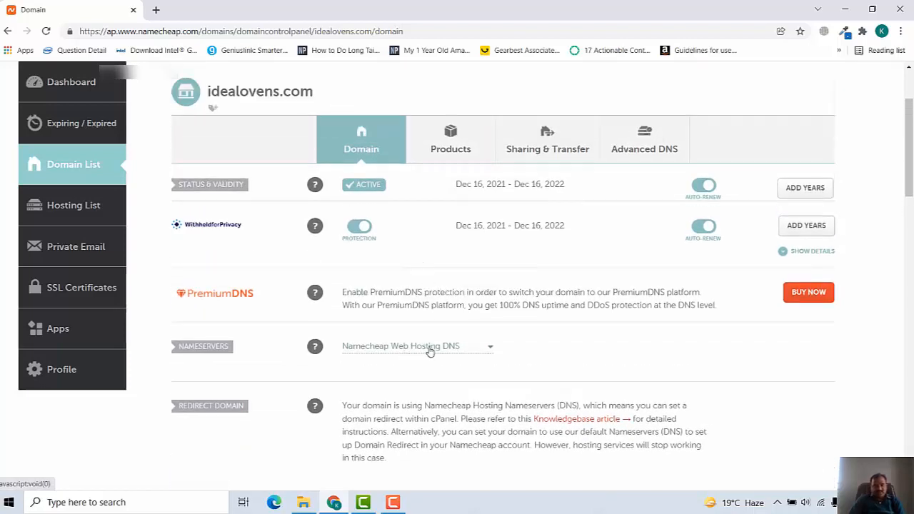
pyautogui.scroll(2, 428, 351)
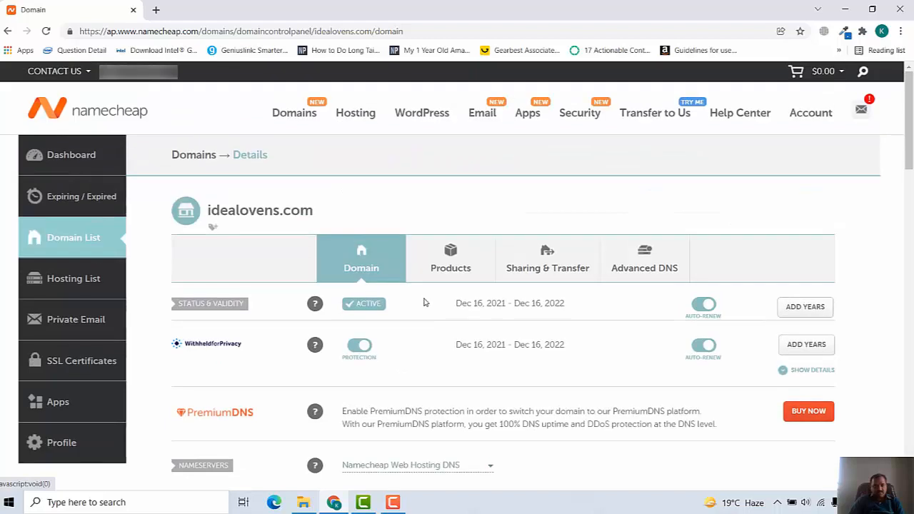
pyautogui.click(74, 279)
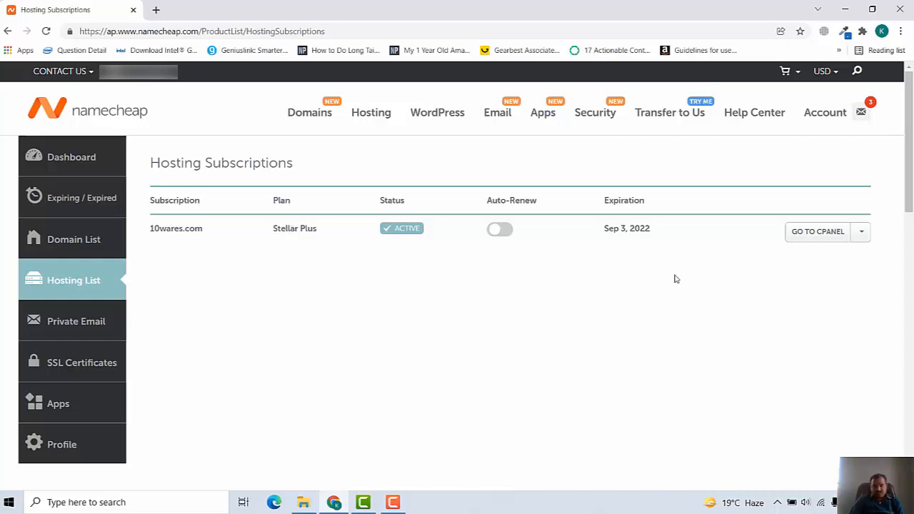
pyautogui.click(819, 239)
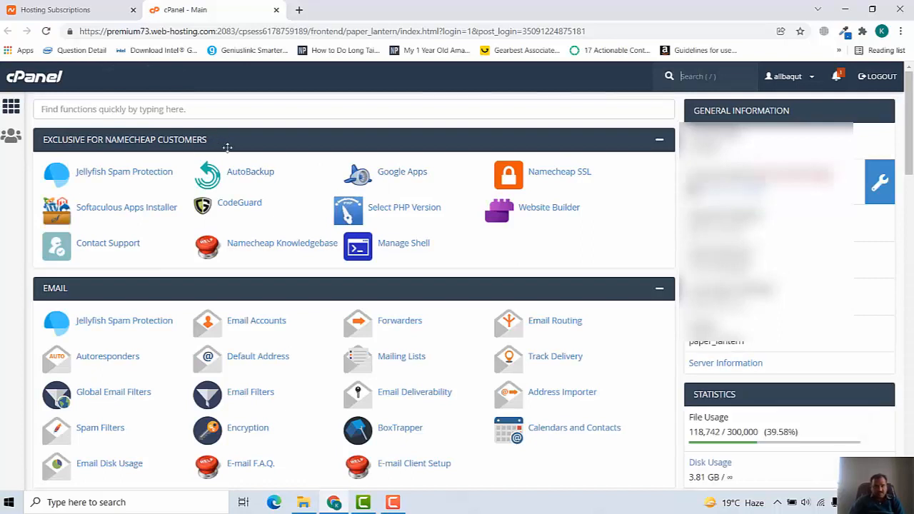
# - Open the Addon Domains tool from the Domains section of cPanel
pyautogui.click(149, 111)
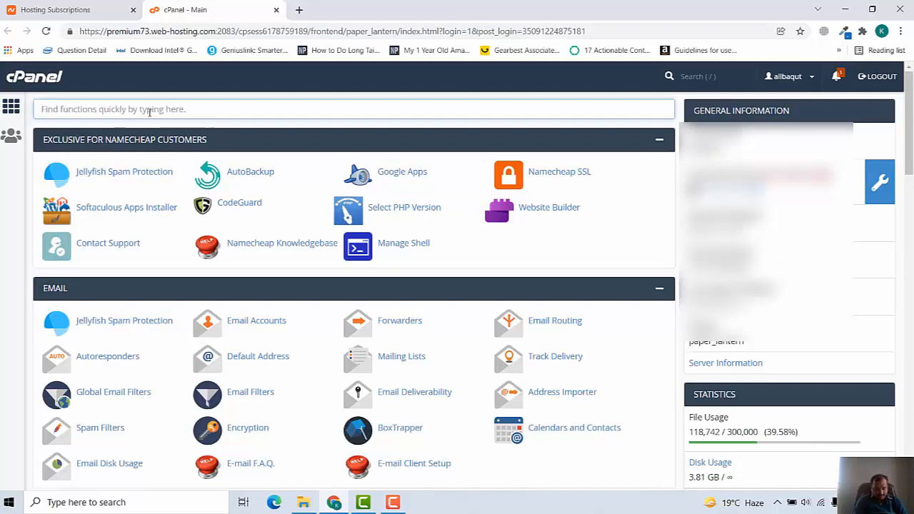
pyautogui.scroll(-2, 289, 231)
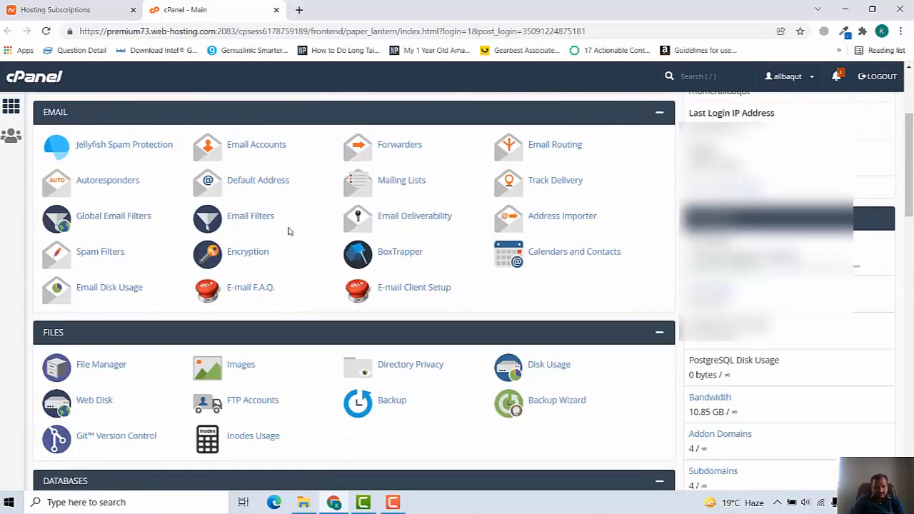
pyautogui.scroll(-2, 289, 231)
pyautogui.scroll(-2, 302, 224)
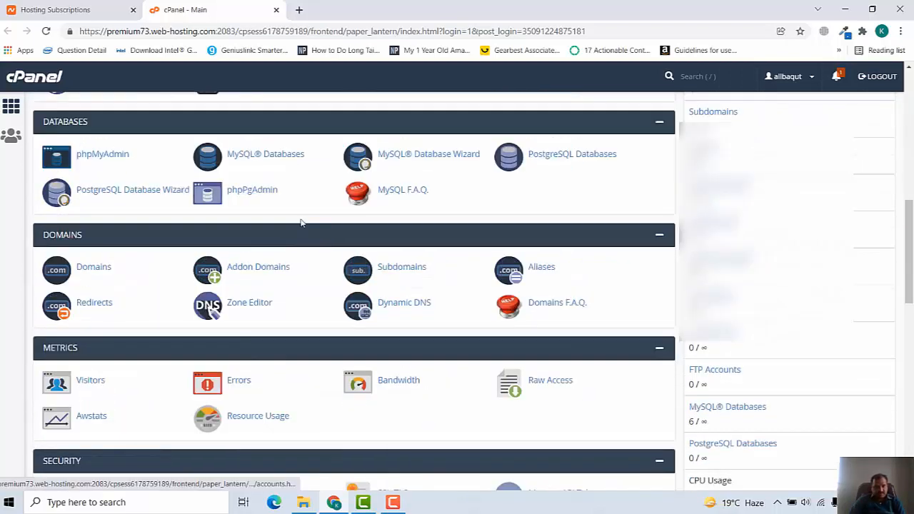
pyautogui.click(246, 272)
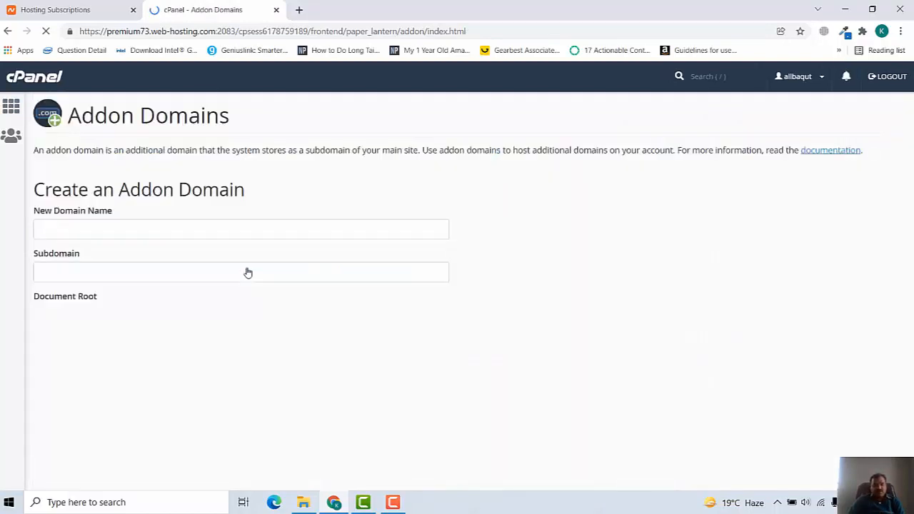
# - Create the addon domain idealovens.com with subdomain idealovens and document root idealovens.com
pyautogui.click(252, 232)
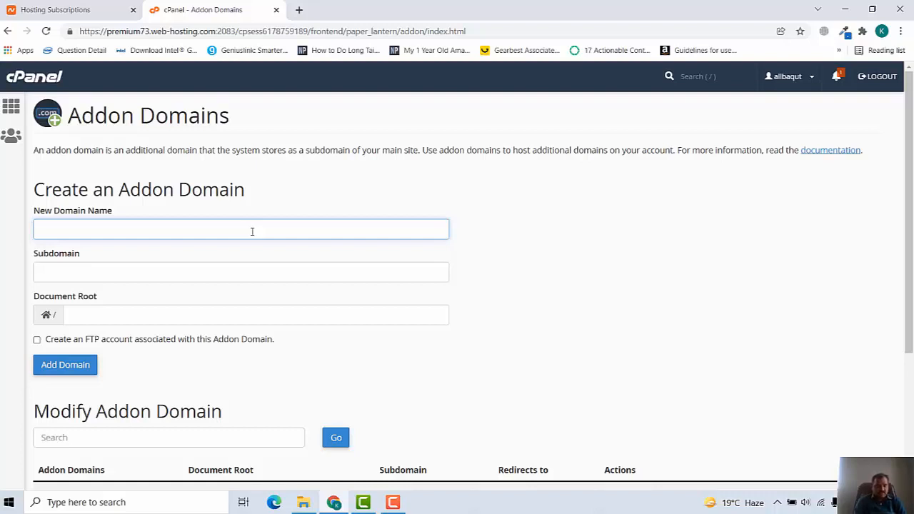
pyautogui.write('ideal')
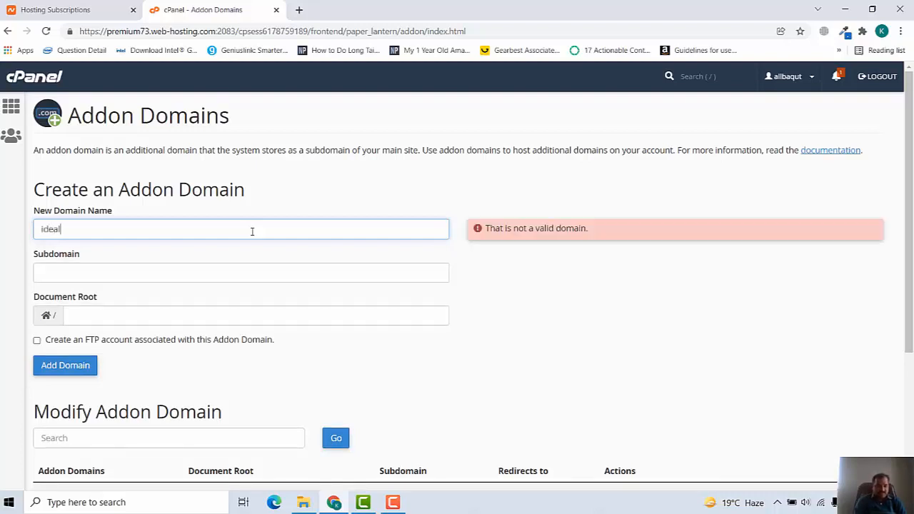
pyautogui.write('ovens.com')
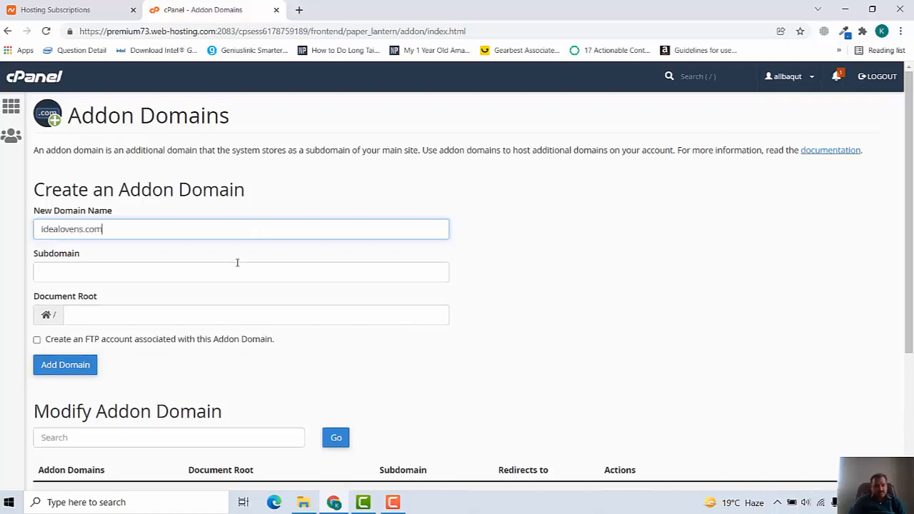
pyautogui.click(237, 263)
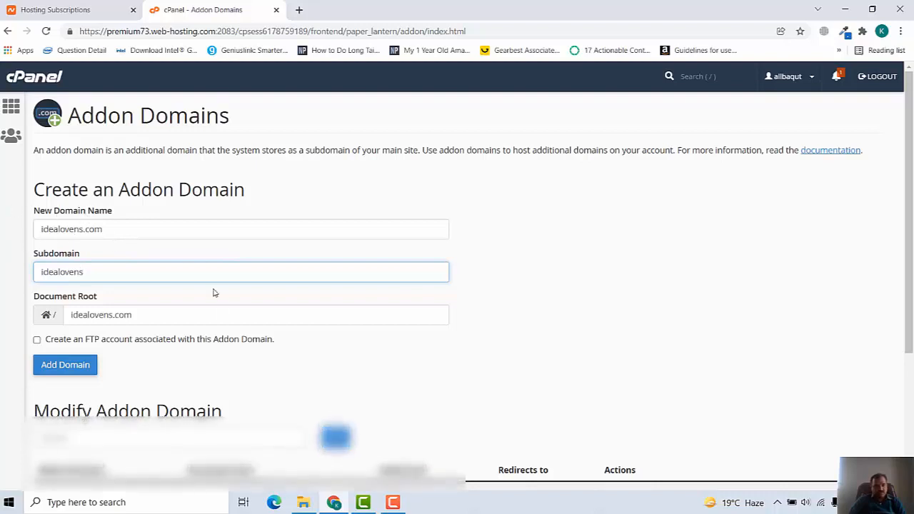
pyautogui.scroll(-1, 231, 377)
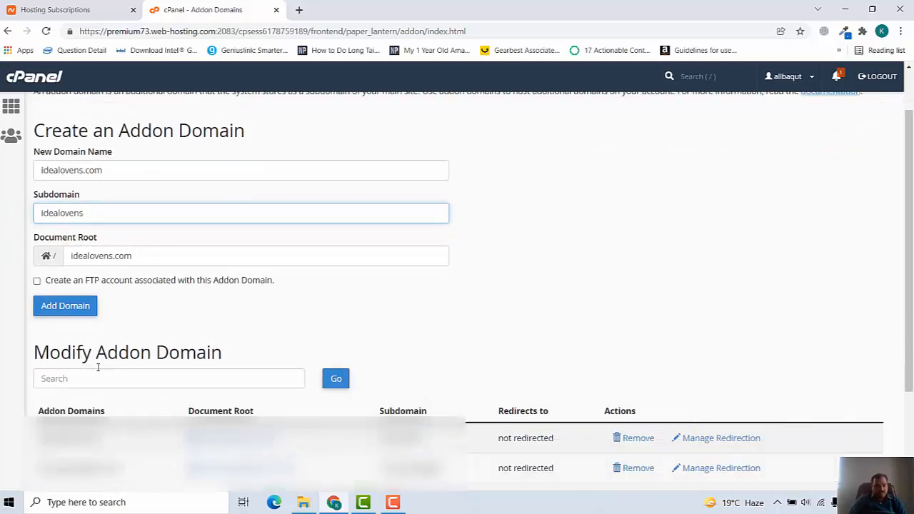
pyautogui.click(78, 308)
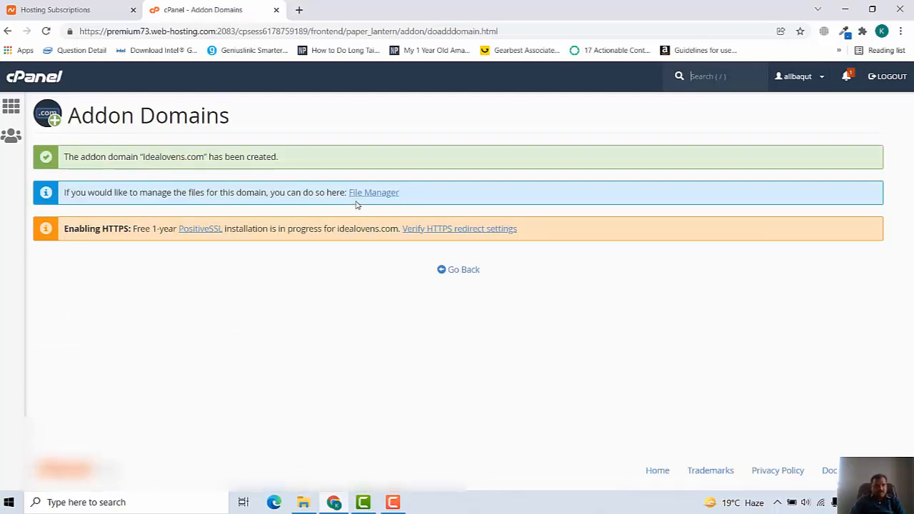
# - Return to the cPanel main page and open the WordPress installation form in Softaculous
pyautogui.click(463, 274)
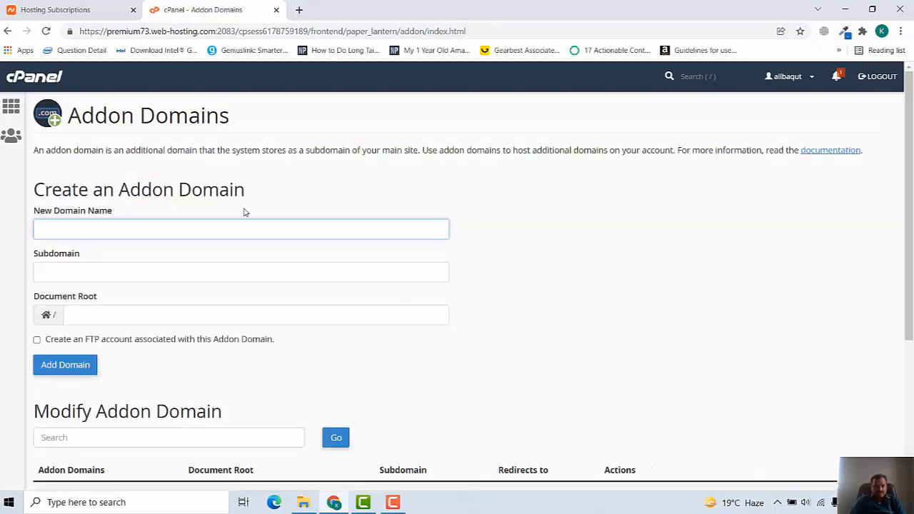
pyautogui.click(36, 82)
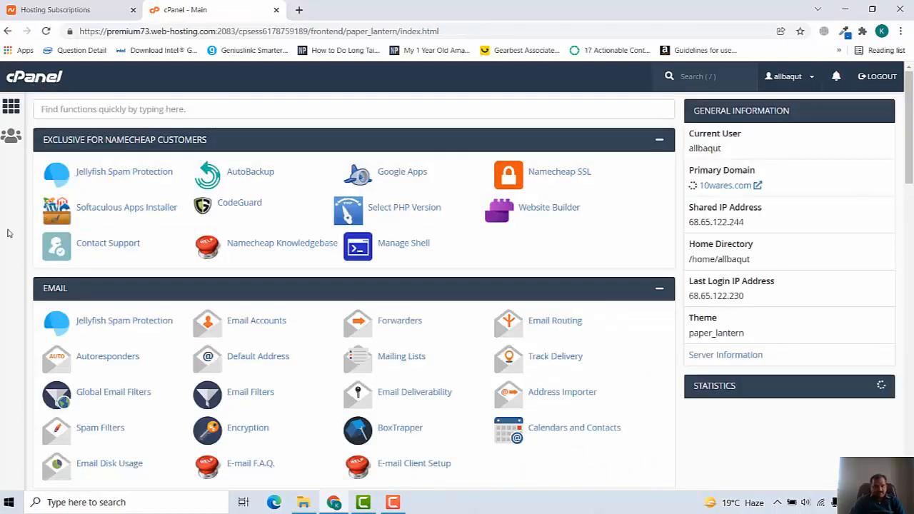
pyautogui.scroll(-5, 8, 233)
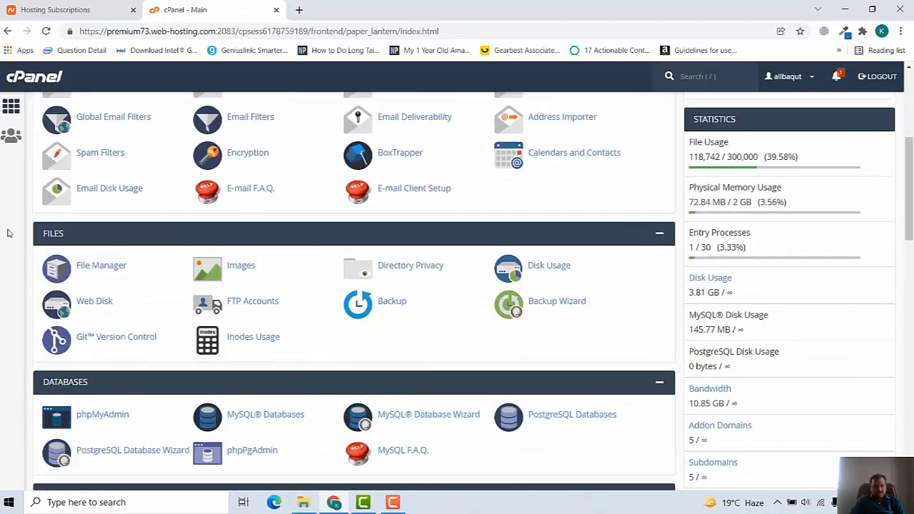
pyautogui.scroll(-10, 8, 233)
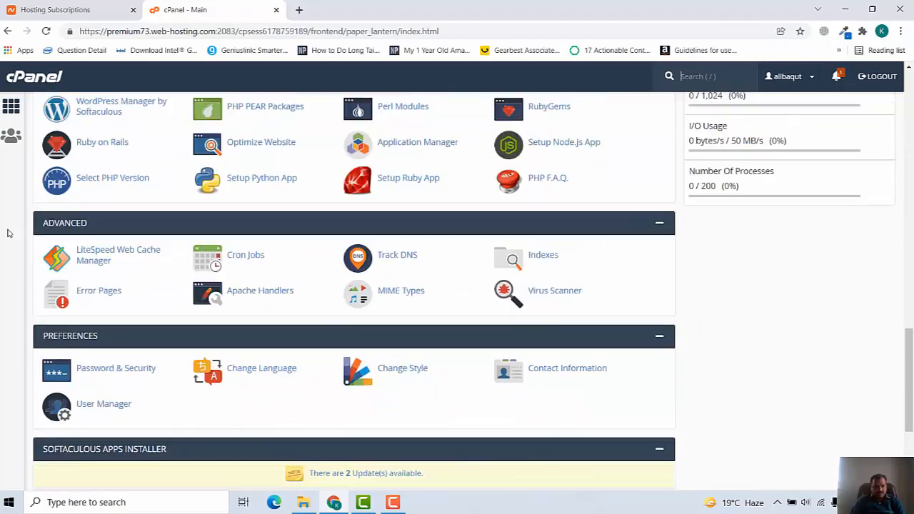
pyautogui.scroll(-3, 8, 233)
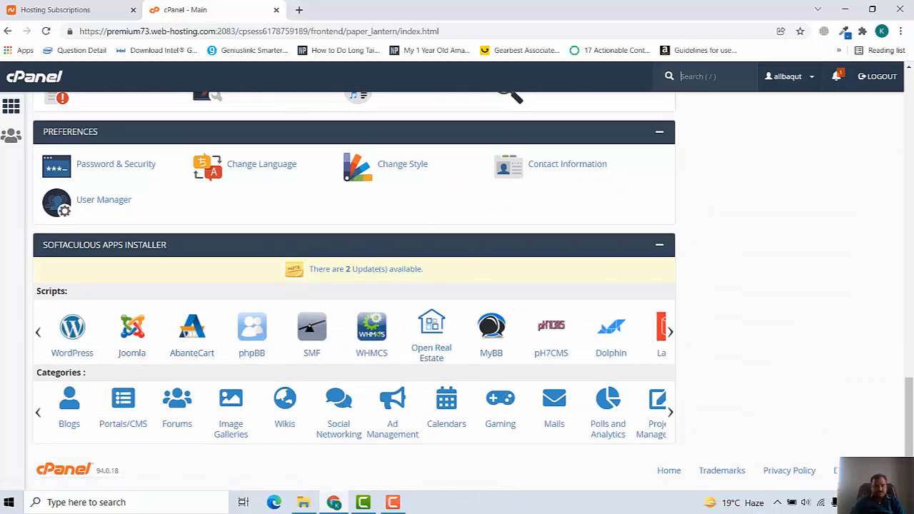
pyautogui.click(70, 332)
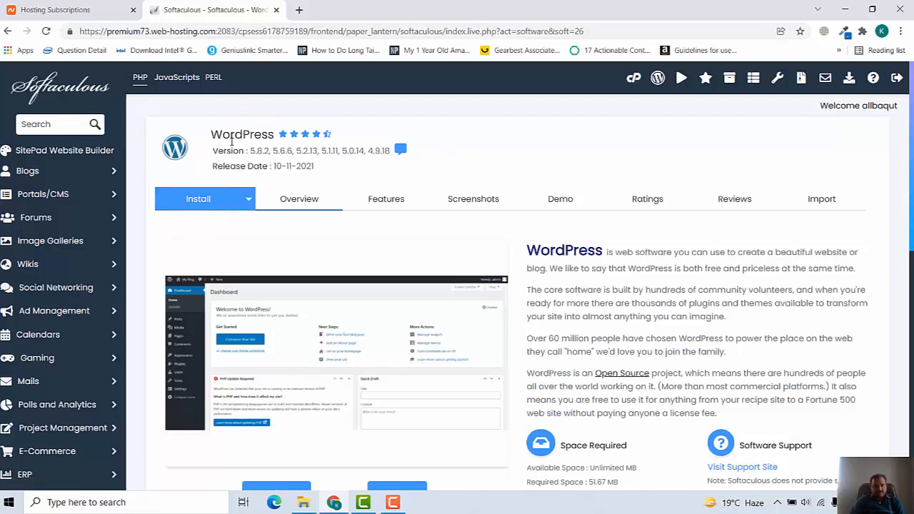
pyautogui.click(205, 201)
pyautogui.scroll(-1, 312, 244)
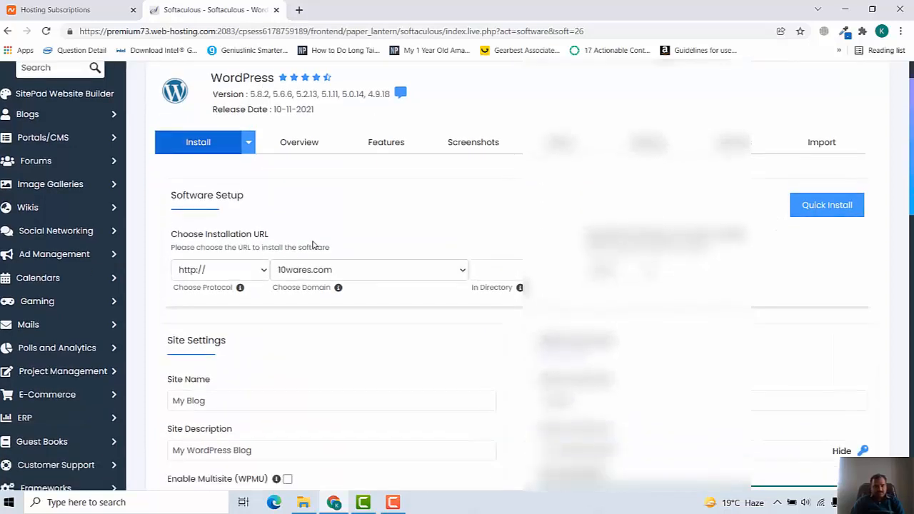
pyautogui.scroll(-2, 311, 245)
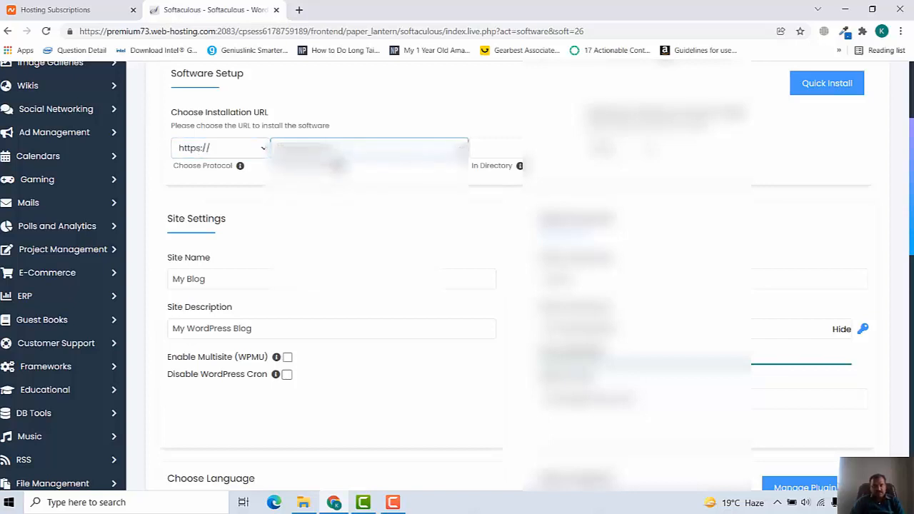
pyautogui.click(369, 147)
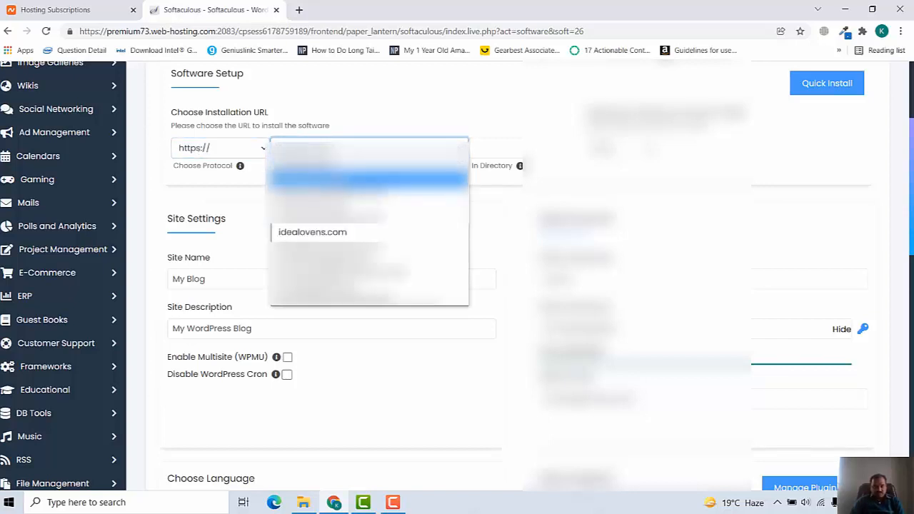
pyautogui.click(330, 233)
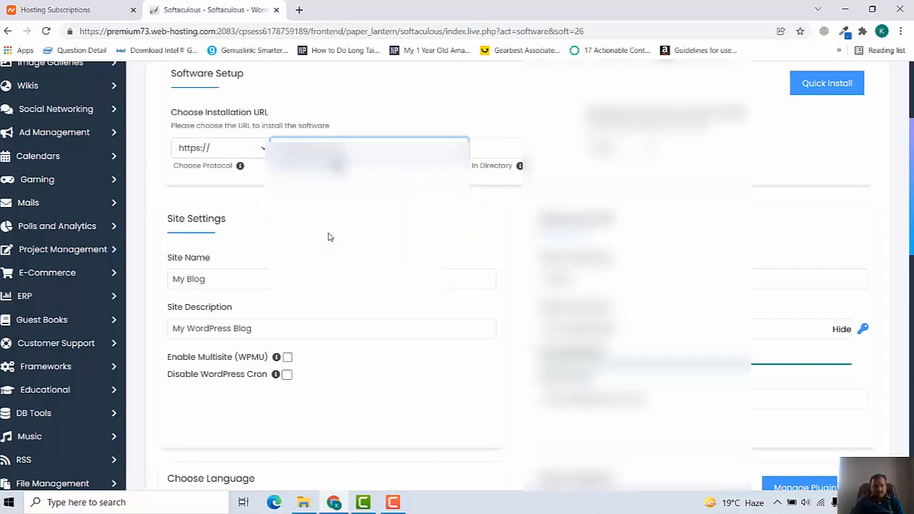
pyautogui.click(265, 149)
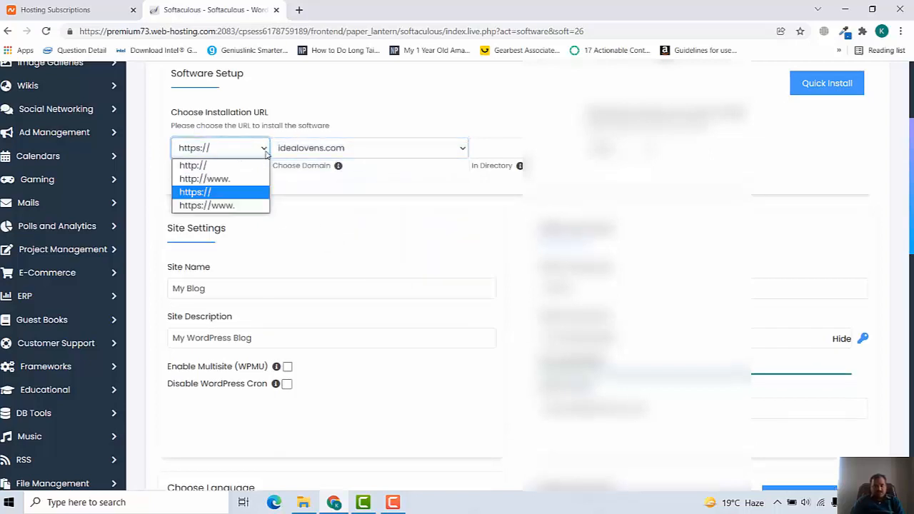
pyautogui.click(218, 192)
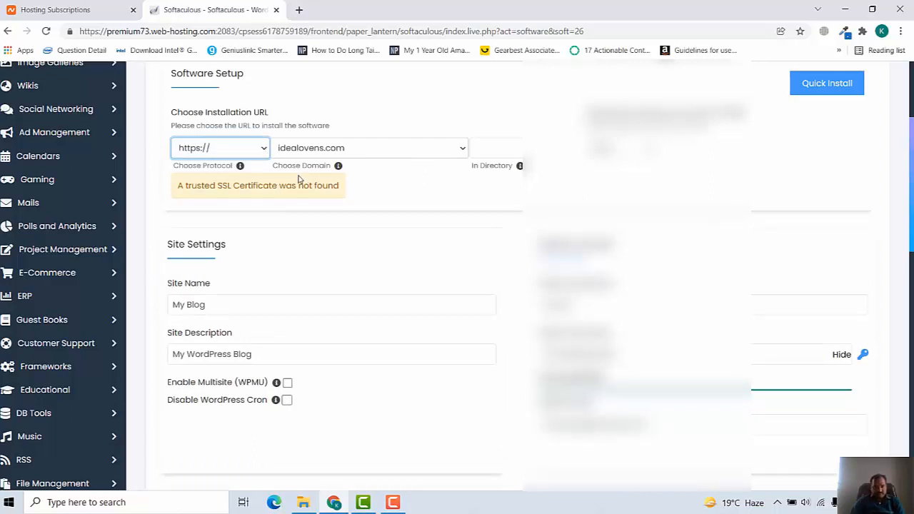
pyautogui.click(242, 168)
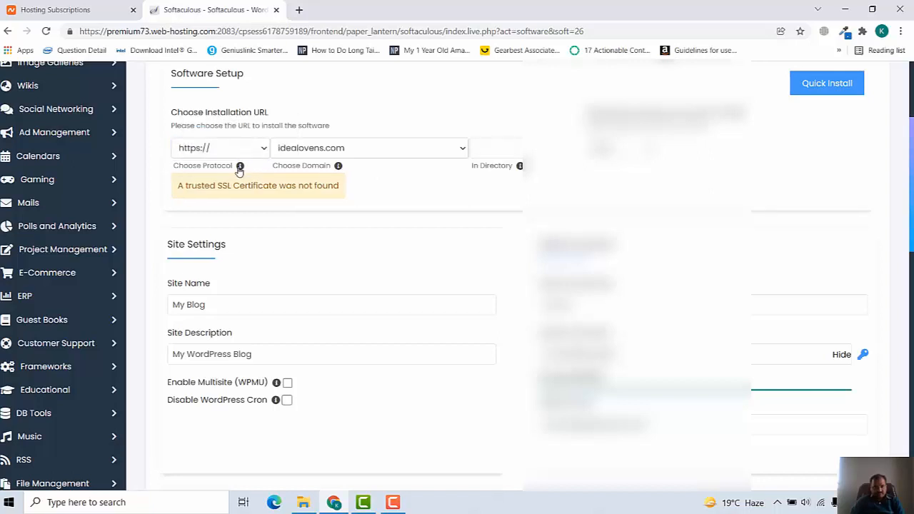
pyautogui.click(496, 148)
pyautogui.click(430, 241)
# - Replace the default site name in the WordPress site settings with "Ideal Oves"
pyautogui.scroll(-2, 428, 223)
pyautogui.click(229, 185)
pyautogui.hotkey('ctrl', 'a')
pyautogui.write('Ideal Ove')
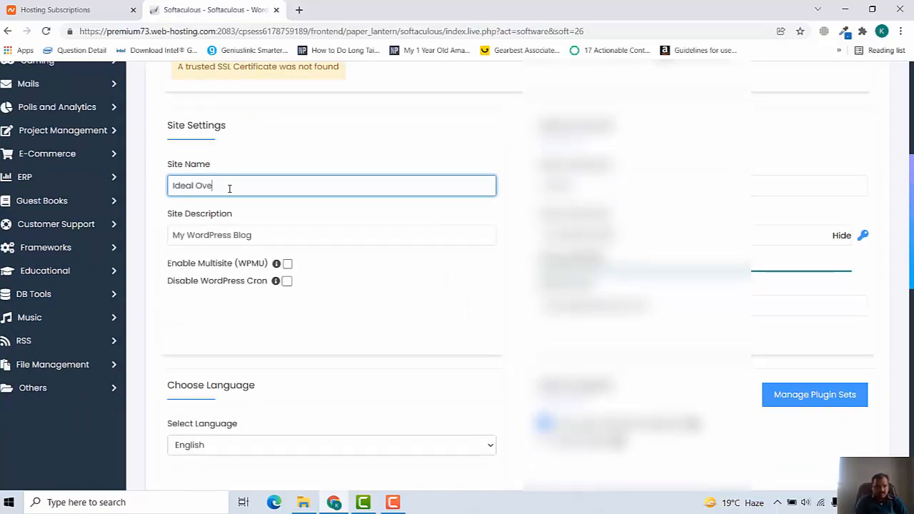
pyautogui.press('Tab')
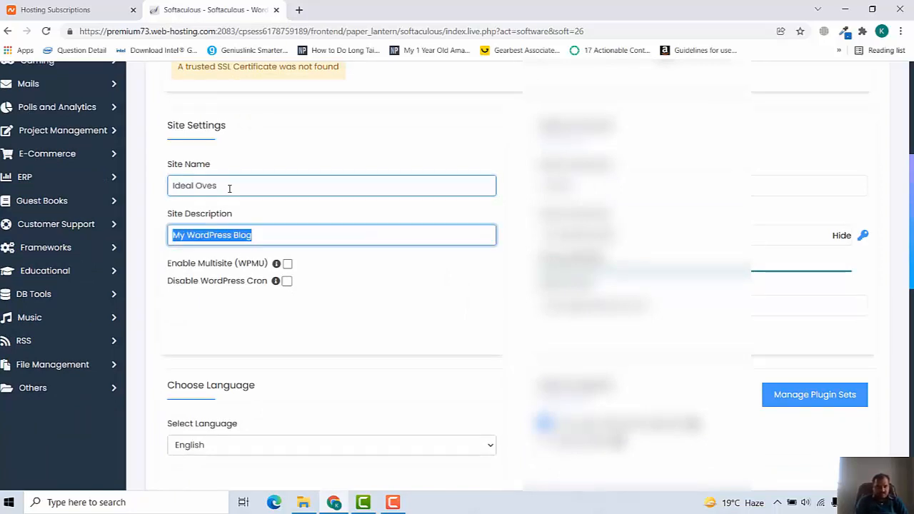
# - Set the site description to "Best Cookers For Your Kitchen"
pyautogui.write('Best COoke')
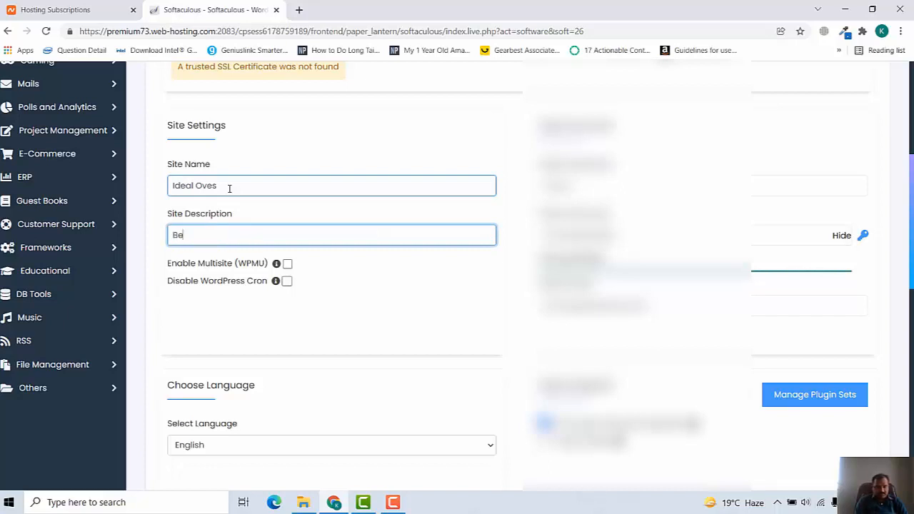
pyautogui.press('BackSpace')
pyautogui.press('BackSpace')
pyautogui.press('BackSpace')
pyautogui.press('BackSpace')
pyautogui.write('ookers For Your Kit')
pyautogui.write('chen')
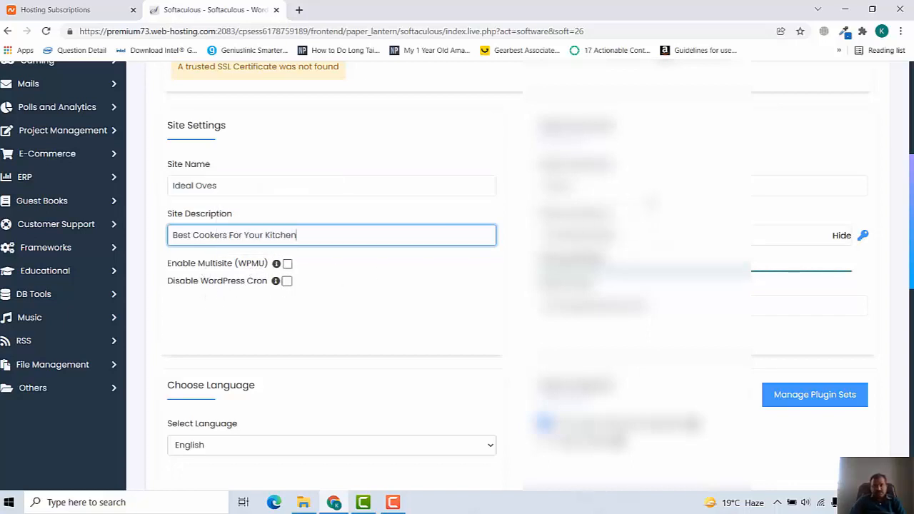
# - Replace the generated admin password in the WordPress admin account settings with a custom password
pyautogui.click(599, 186)
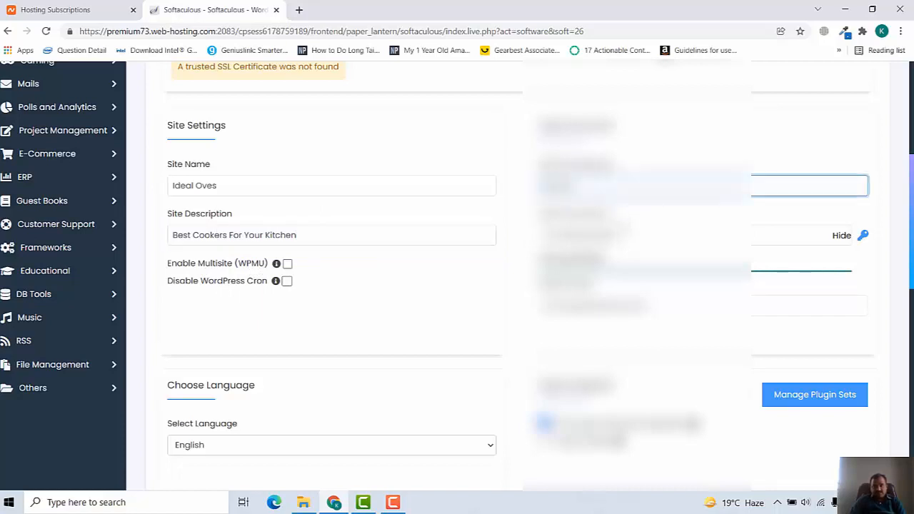
pyautogui.moveTo(622, 234); pyautogui.dragTo(544, 234)
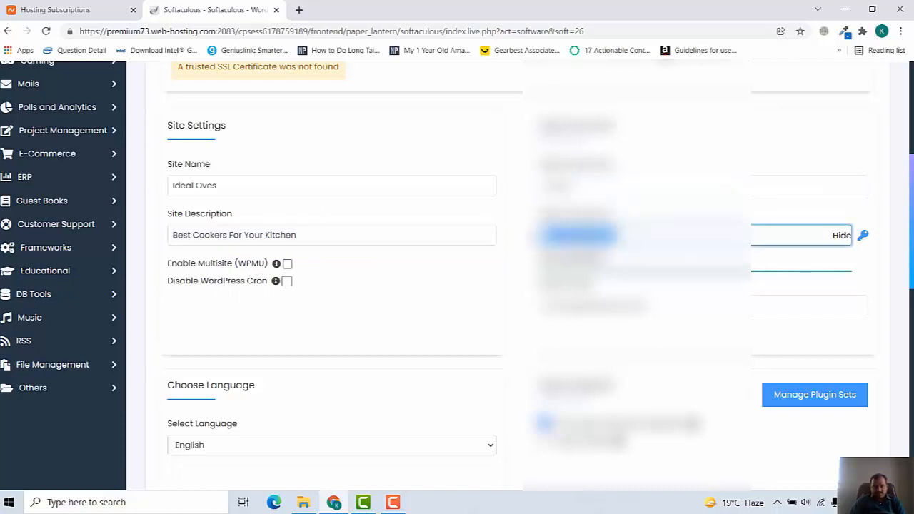
pyautogui.write('•••••')
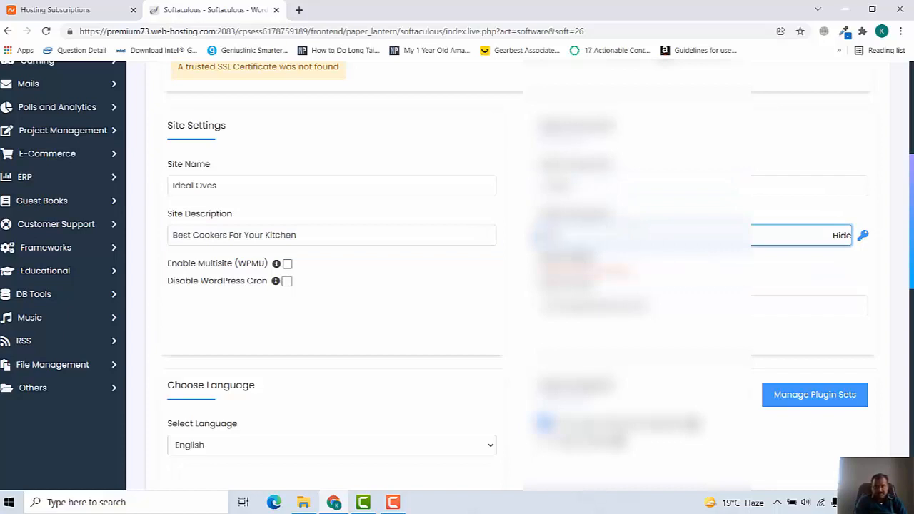
pyautogui.write('•••')
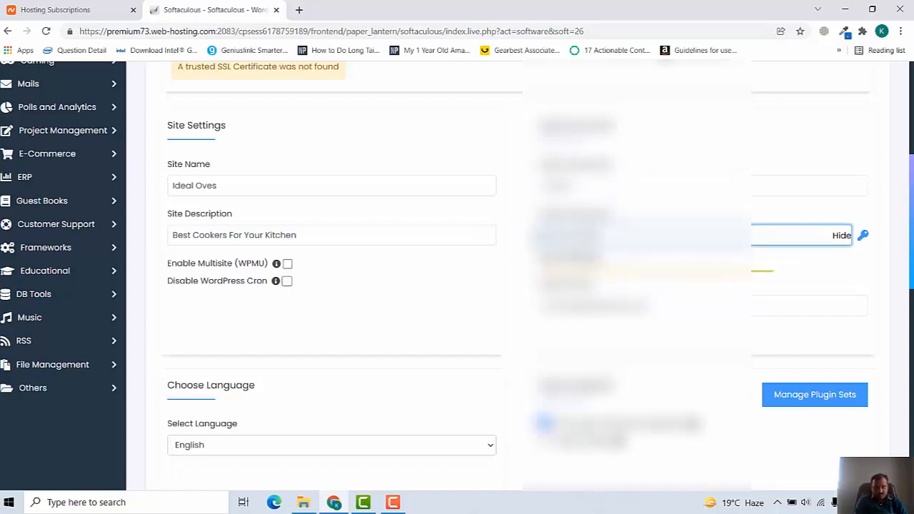
# - Replace the default admin email in the WordPress admin account settings with the site owner's email address
pyautogui.click(654, 306)
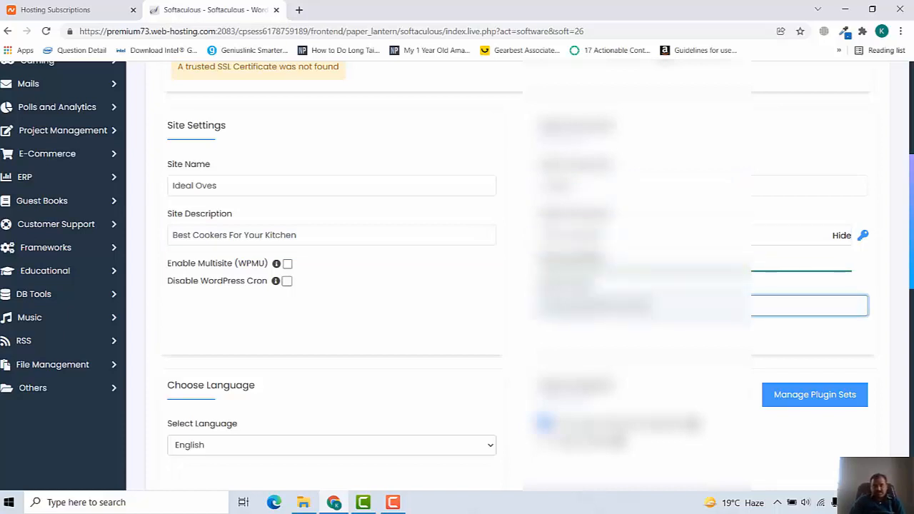
pyautogui.moveTo(654, 305); pyautogui.dragTo(536, 306)
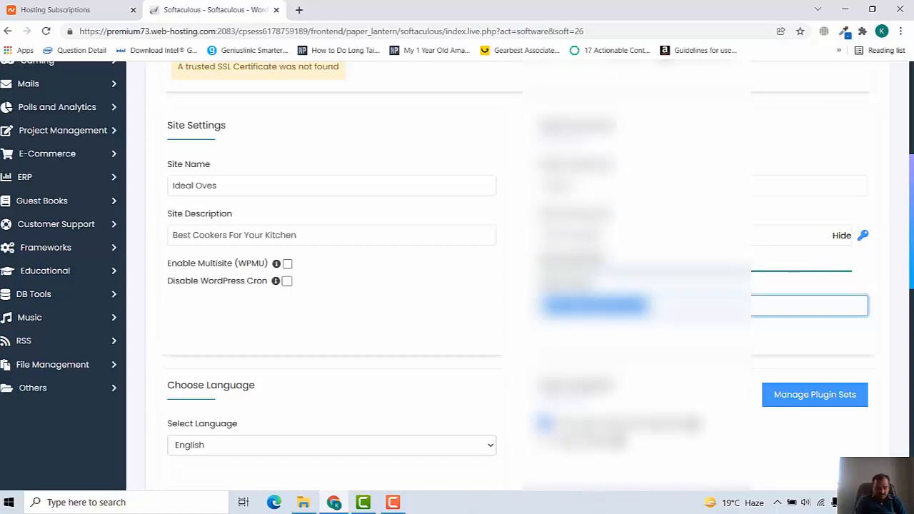
pyautogui.press('BackSpace')
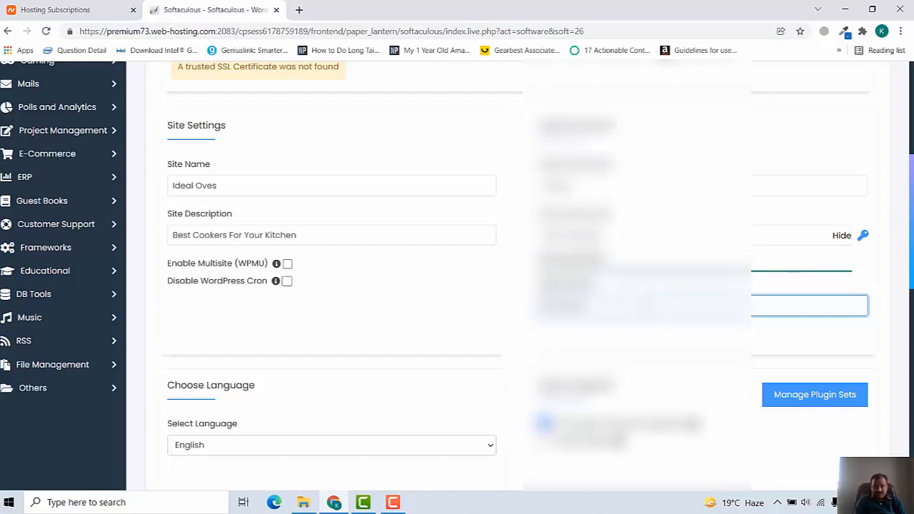
pyautogui.write('••••••••')
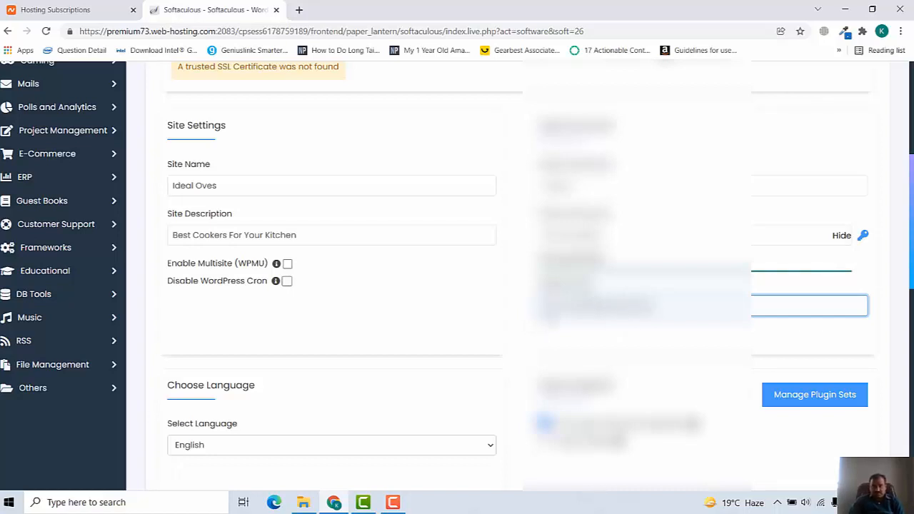
# - Include the Classic Editor plugin in the WordPress installation
pyautogui.scroll(-3, 467, 297)
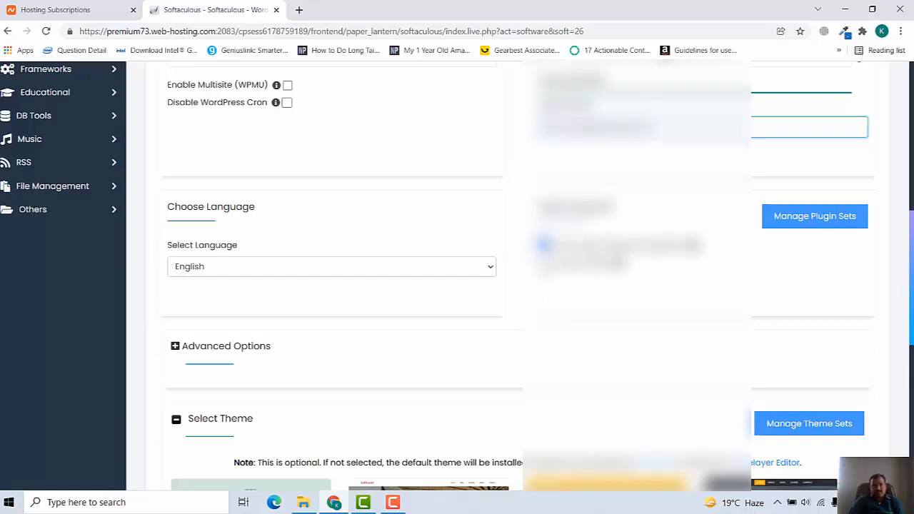
pyautogui.click(545, 263)
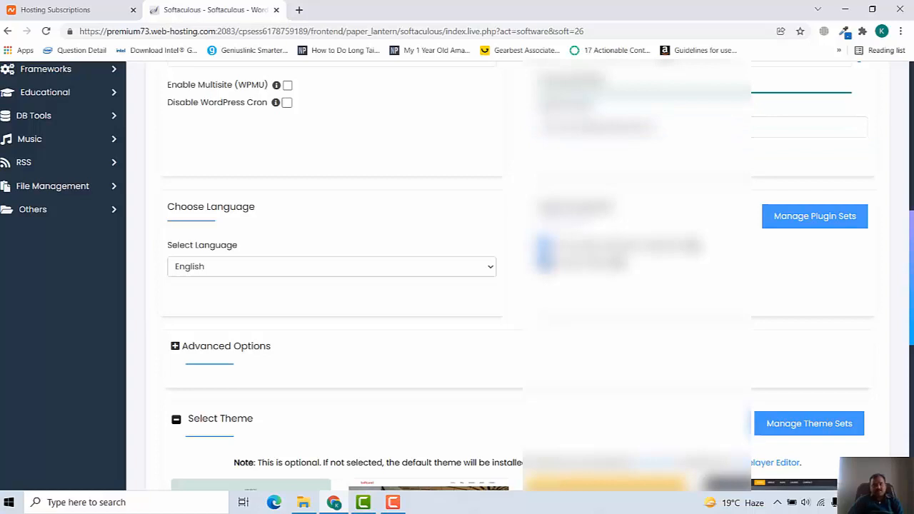
# - Review the advanced installation options, including the database name, table prefix, auto-upgrade and backup settings, without changing them
pyautogui.scroll(-1, 353, 296)
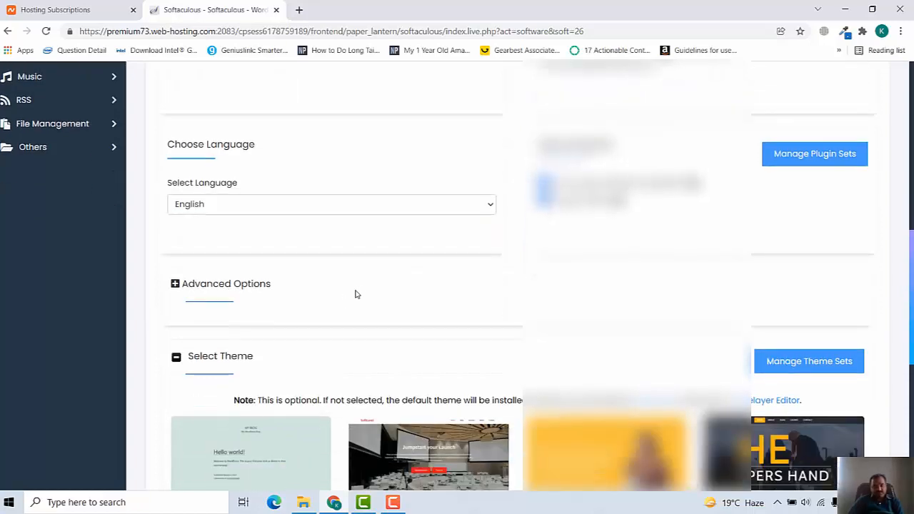
pyautogui.scroll(-2, 354, 295)
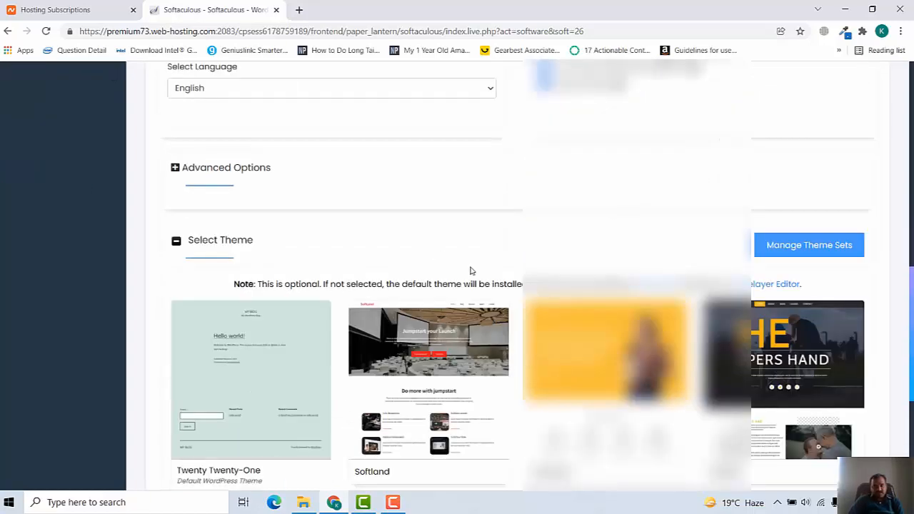
pyautogui.click(174, 168)
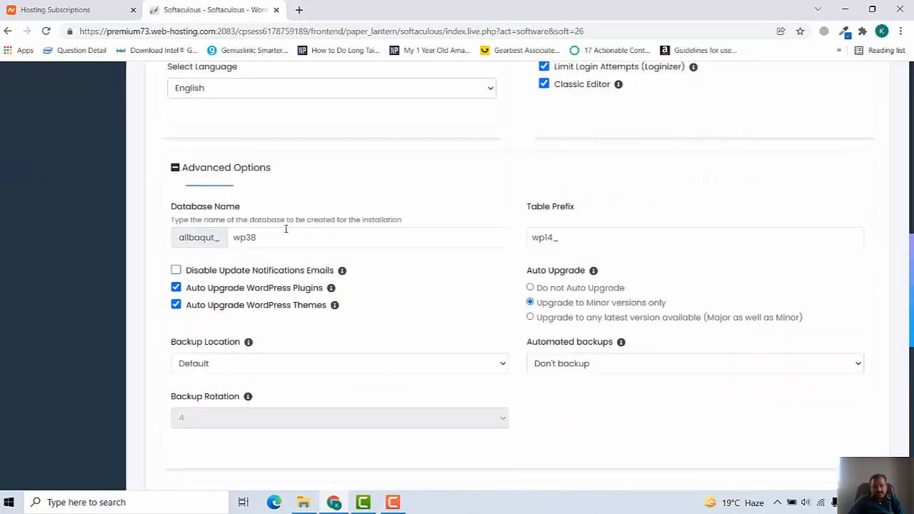
pyautogui.click(243, 237)
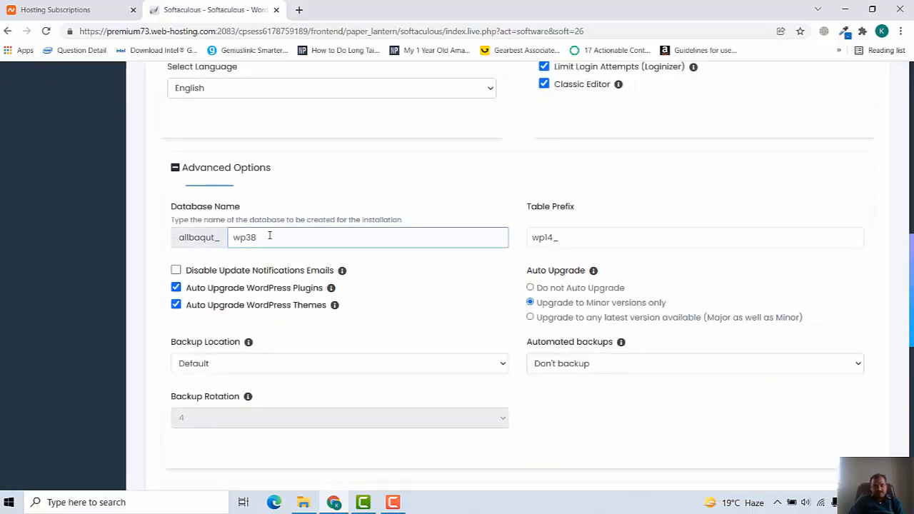
pyautogui.click(173, 211)
pyautogui.click(369, 238)
pyautogui.click(630, 236)
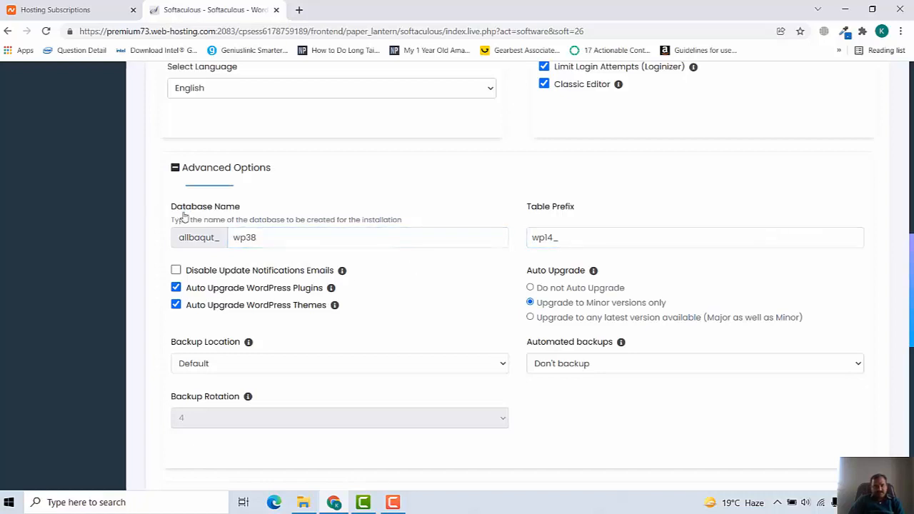
pyautogui.click(176, 170)
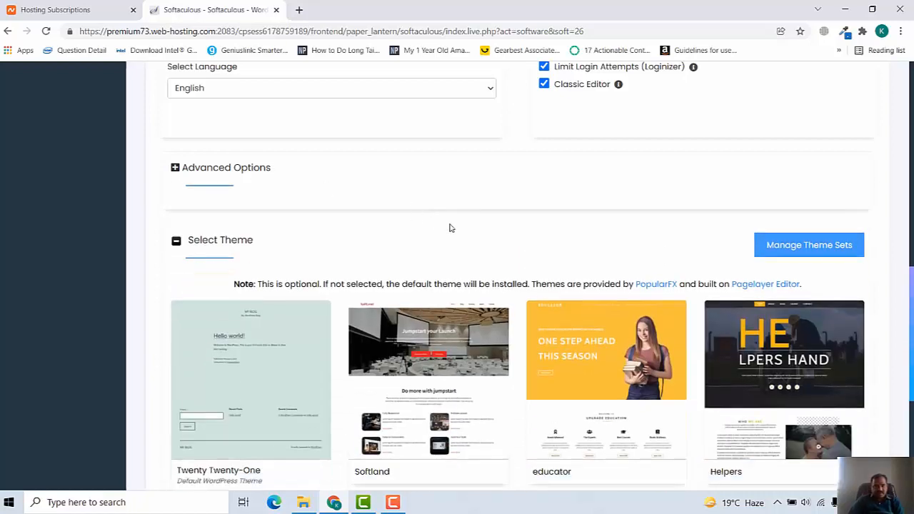
# - Try to start the WordPress installation without selecting a theme, and dismiss the browser alert
pyautogui.scroll(-1, 534, 245)
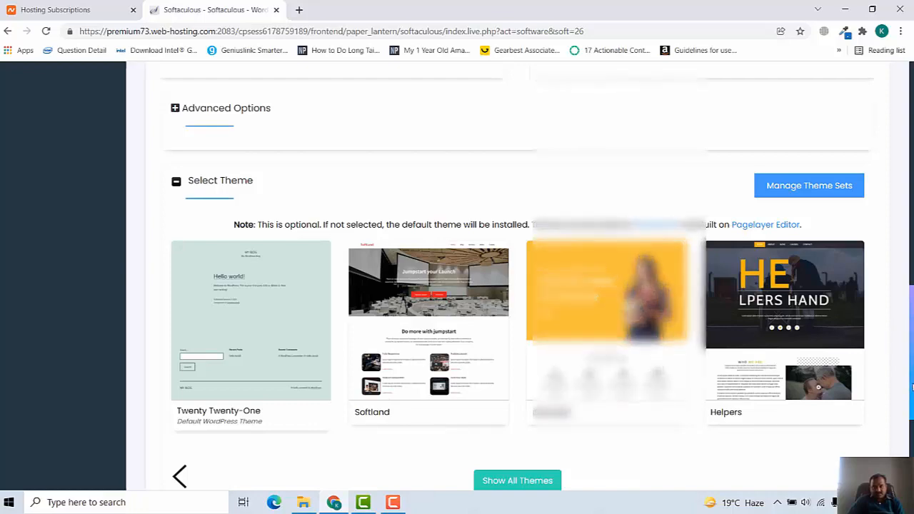
pyautogui.scroll(6, 492, 257)
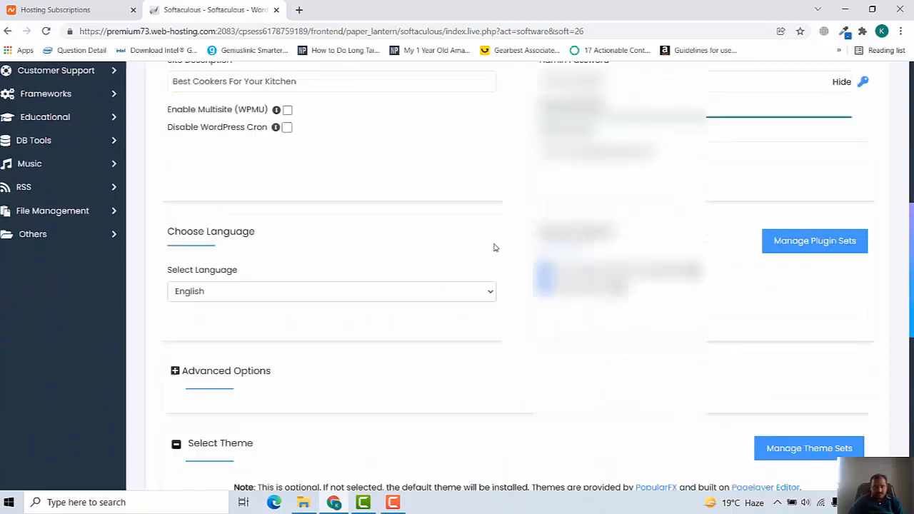
pyautogui.scroll(-10, 460, 307)
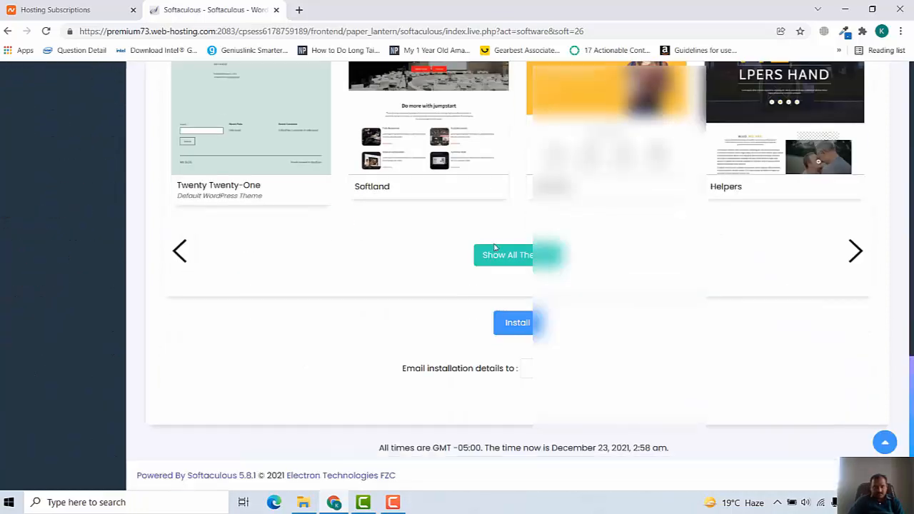
pyautogui.click(517, 323)
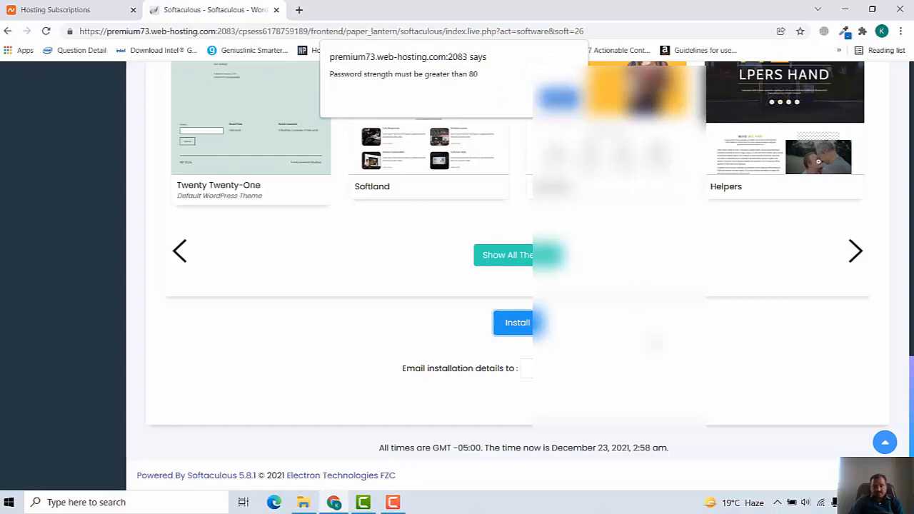
pyautogui.click(558, 98)
# - Replace the admin password in the WordPress admin account settings with a stronger one
pyautogui.scroll(10, 665, 309)
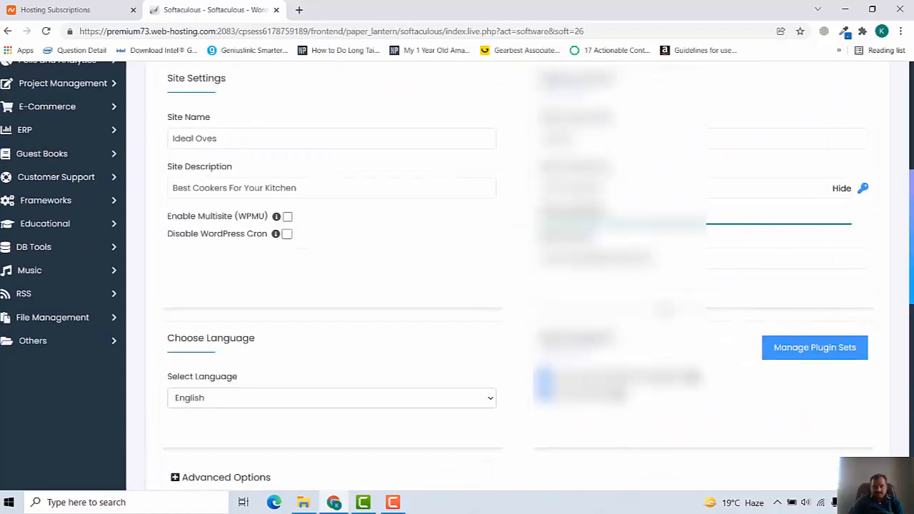
pyautogui.scroll(1, 665, 308)
pyautogui.scroll(2, 664, 308)
pyautogui.moveTo(607, 307); pyautogui.dragTo(543, 307)
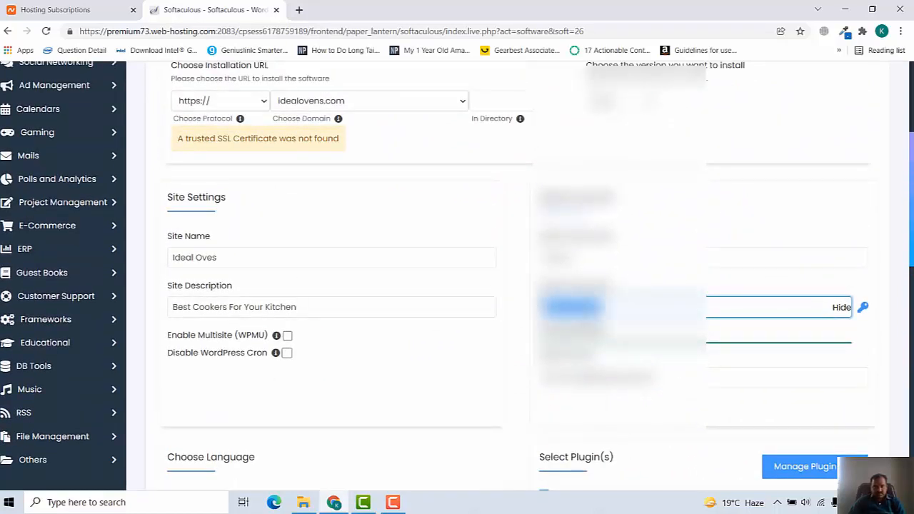
pyautogui.write('*******')
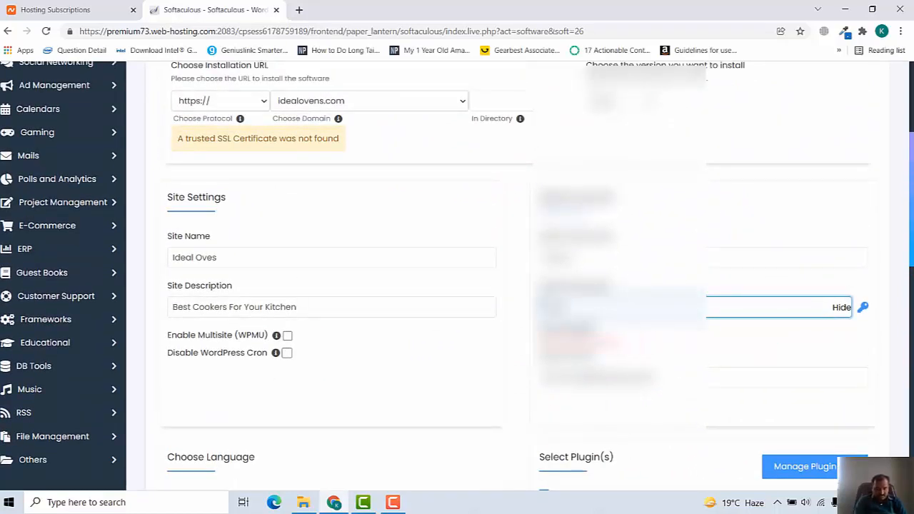
pyautogui.write('*****')
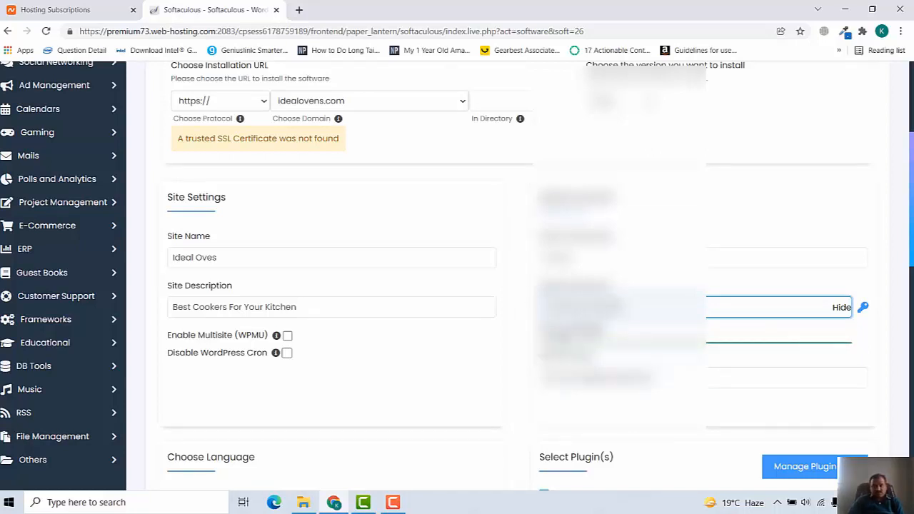
# - Install WordPress on idealovens.com and open the newly installed site in its own browser tab
pyautogui.scroll(-15, 484, 332)
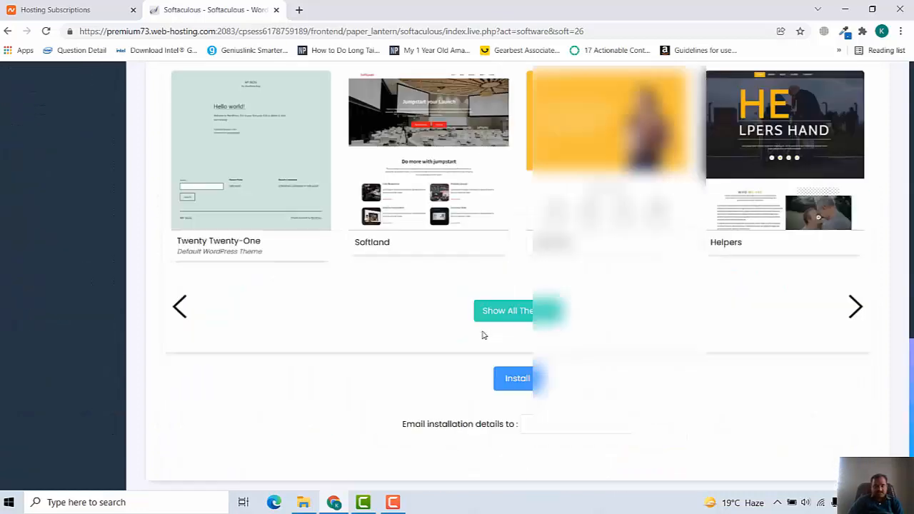
pyautogui.click(515, 329)
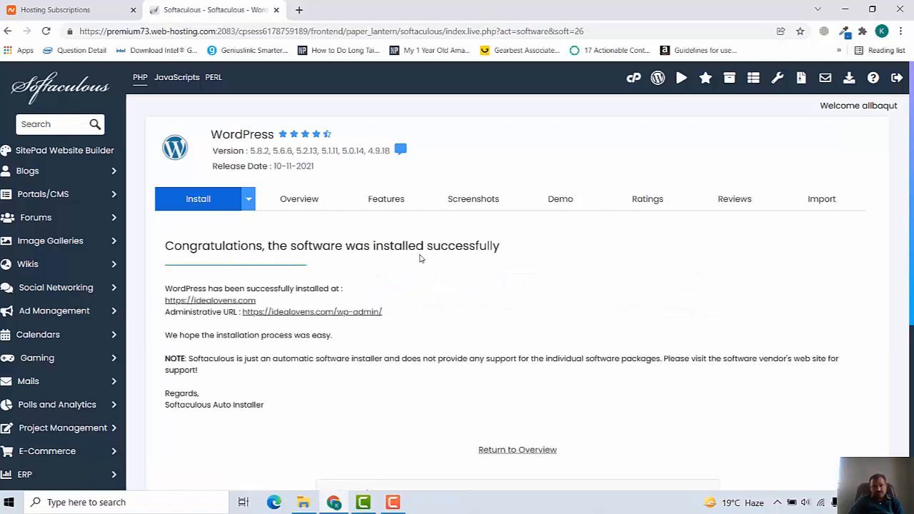
pyautogui.click(220, 304)
pyautogui.click(562, 10)
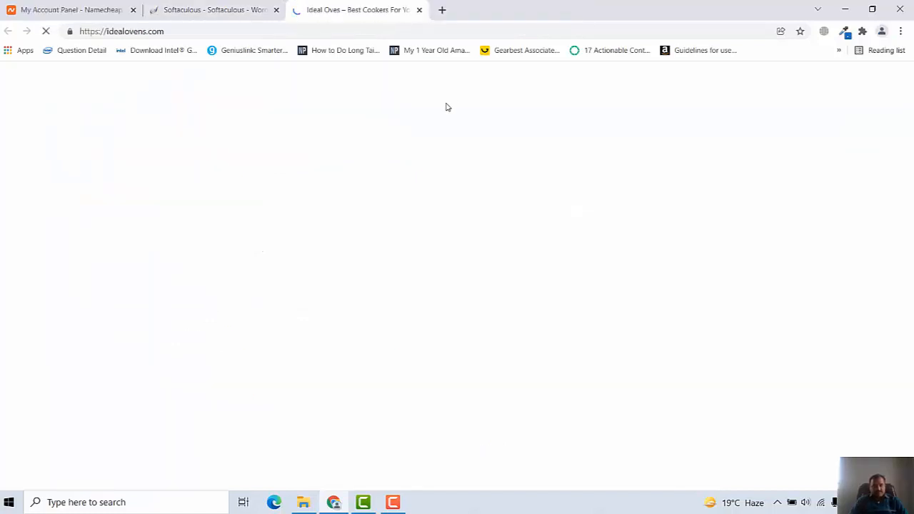